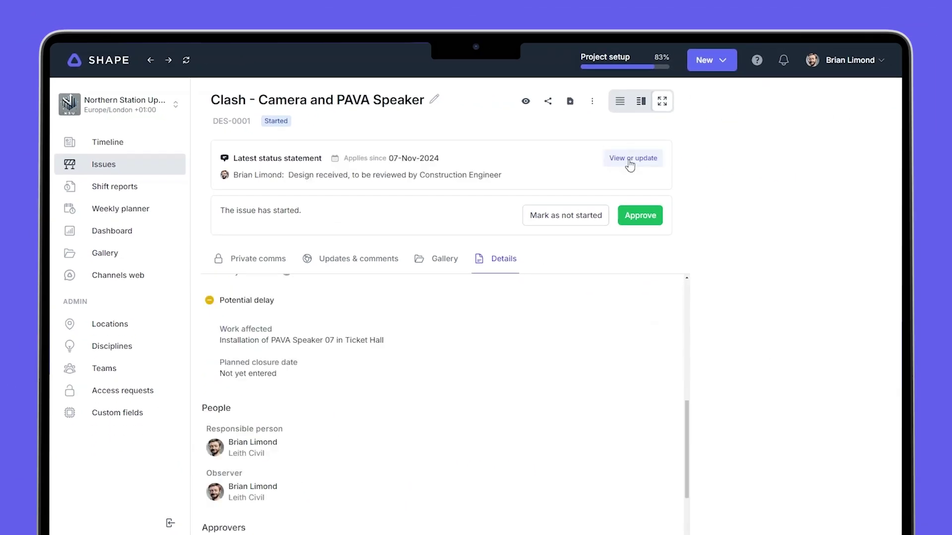
click(628, 157)
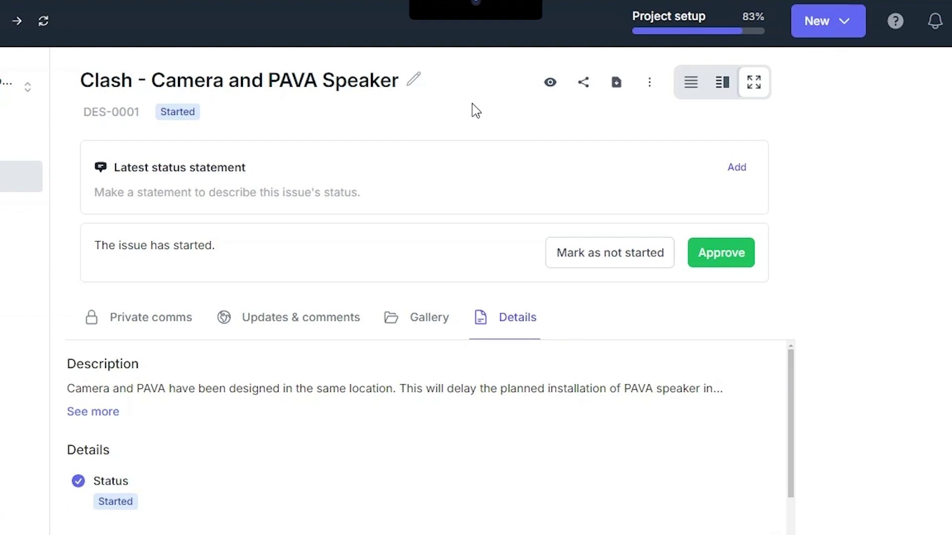
Expand the clash issue's description and read through its details, from status, location and dates to potential delay and people
click(104, 412)
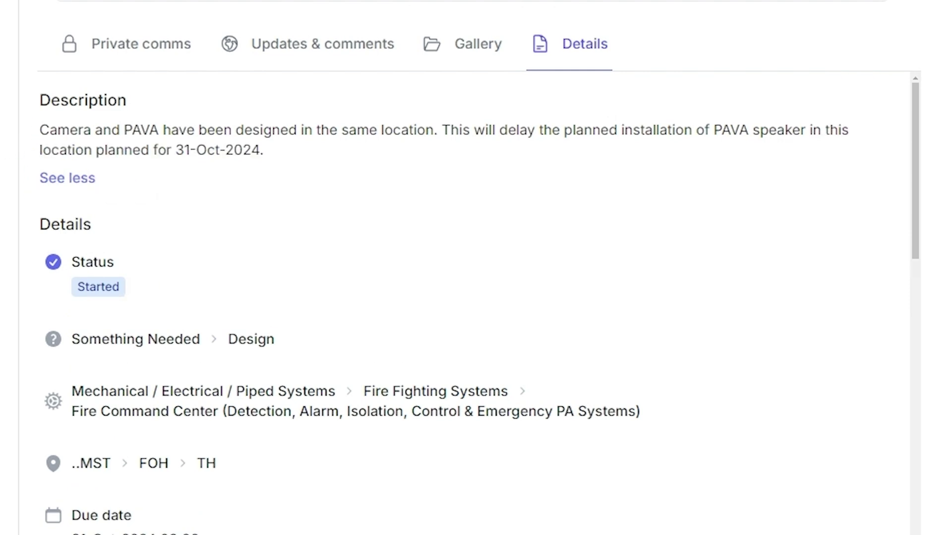
scroll(844, 320, down, 2)
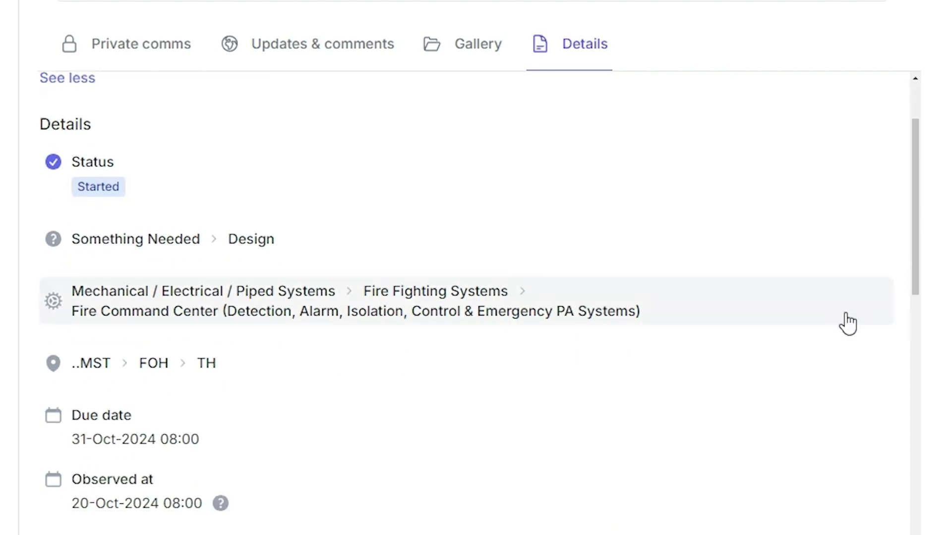
scroll(846, 323, down, 2)
scroll(882, 357, down, 2)
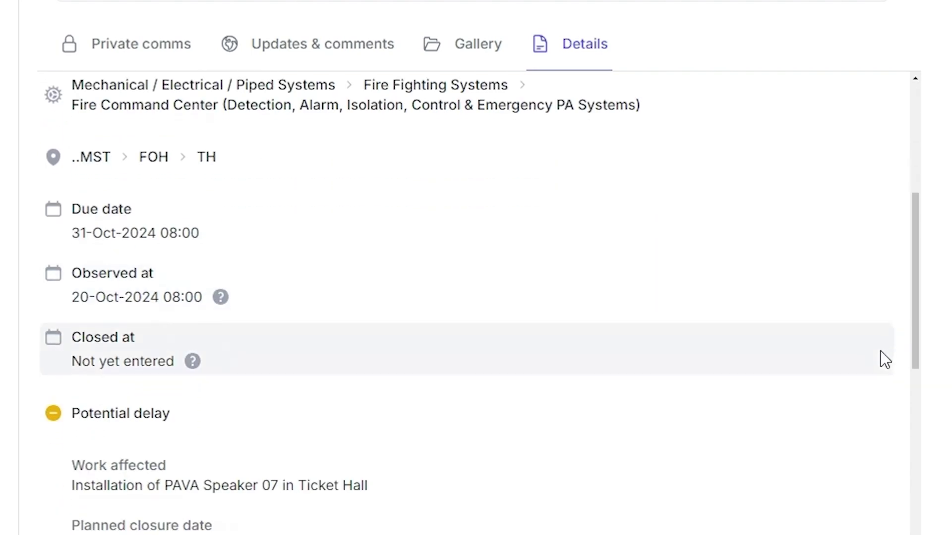
scroll(881, 358, down, 2)
scroll(883, 358, down, 4)
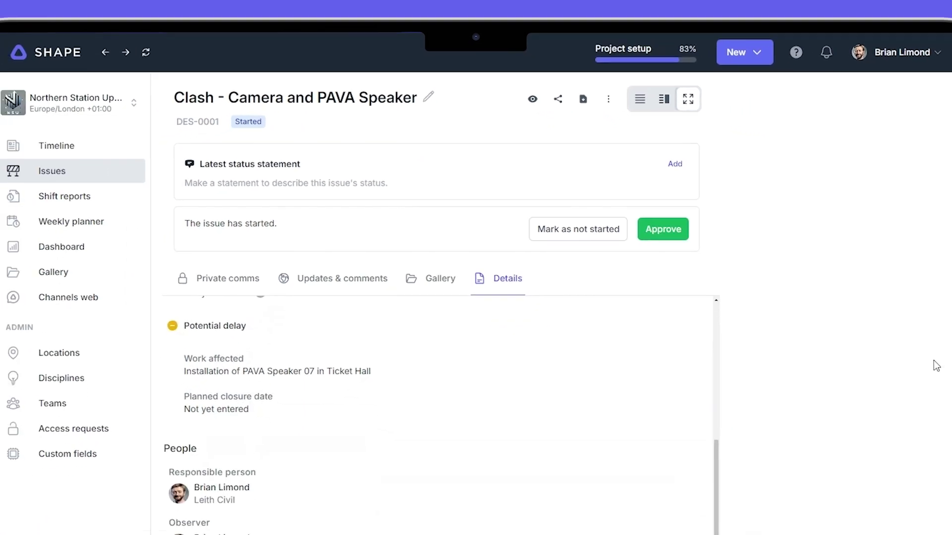
Submit the issue's first status statement, "Main Contractor notified, TQ raised to design manager", applying since 21/10/2024
click(737, 207)
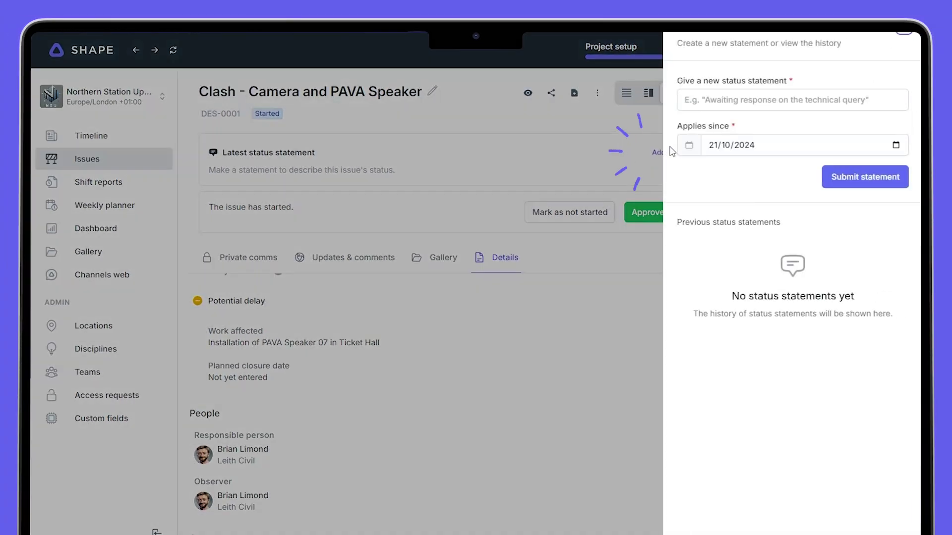
click(723, 97)
text(Main Contractor notified)
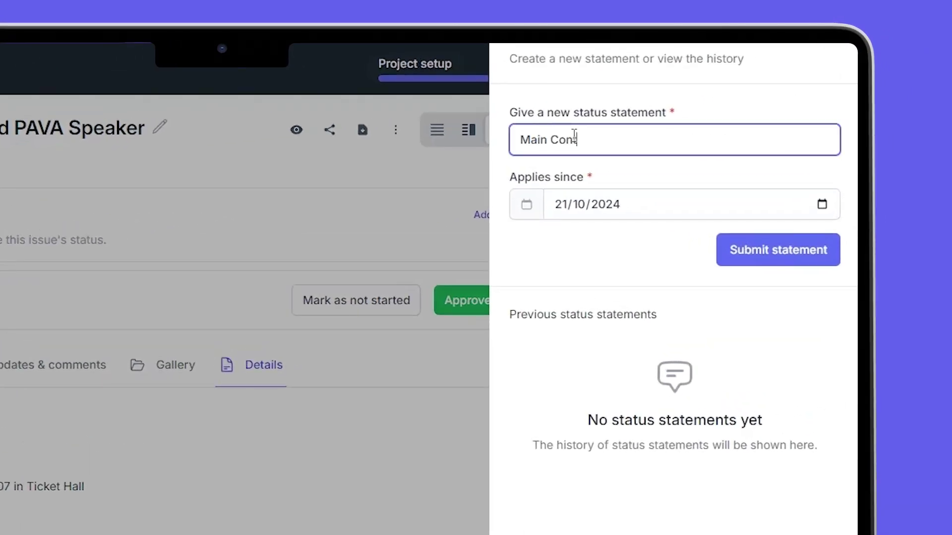
text(, TQ raised to design manager)
click(735, 258)
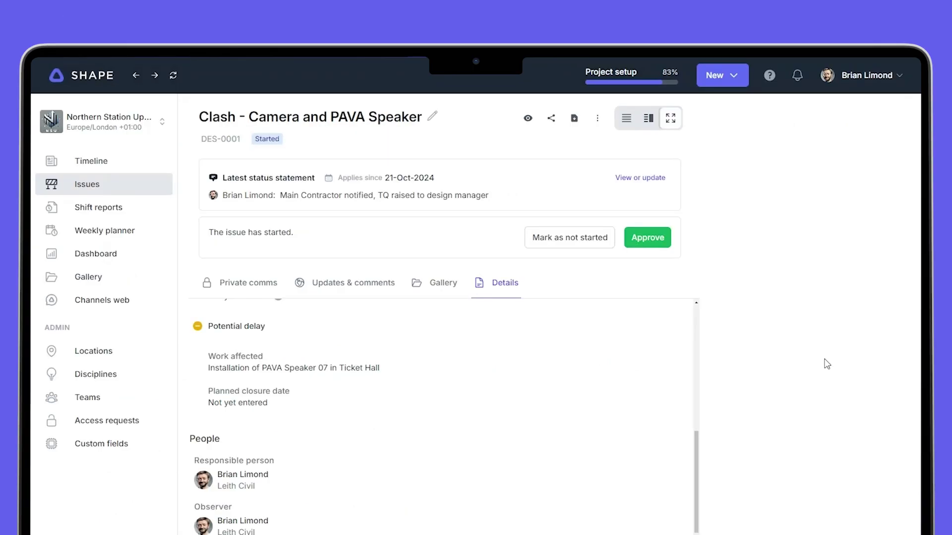
Submit the new status statement "TQ response received, design to be developed" for the issue, applying since 24-Oct-2024
click(647, 179)
click(712, 125)
text(TQ response received, design to b)
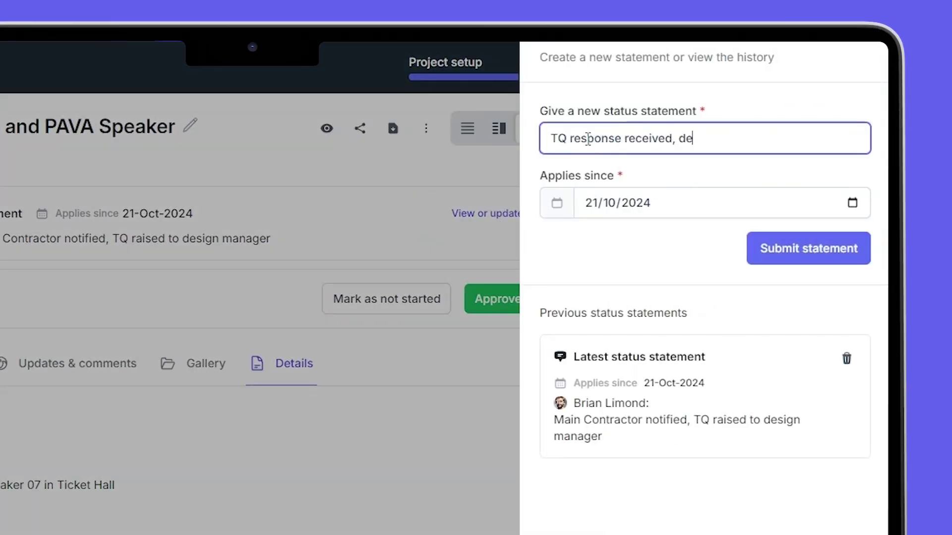
text(e developed)
click(784, 248)
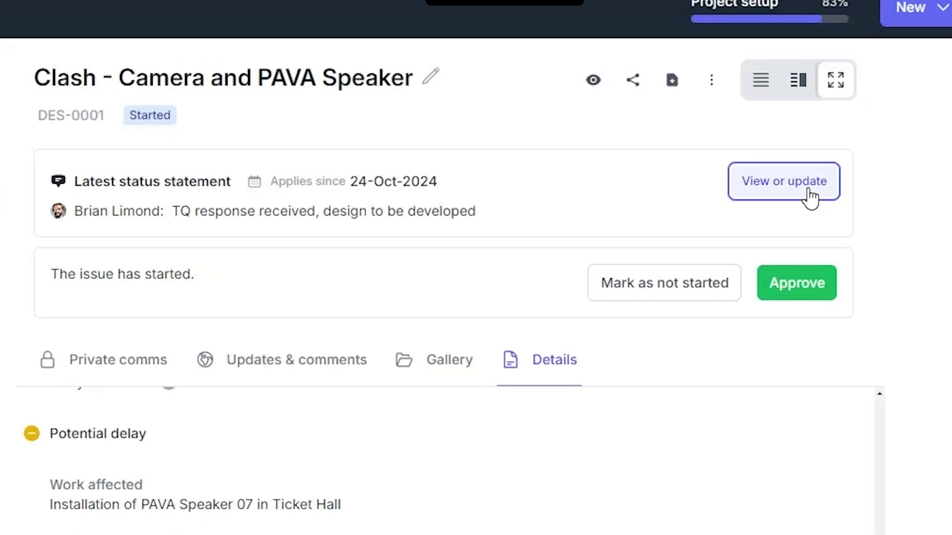
Submit the new status statement "Awaiting design" for the issue, applying since 01/11/2024
click(783, 189)
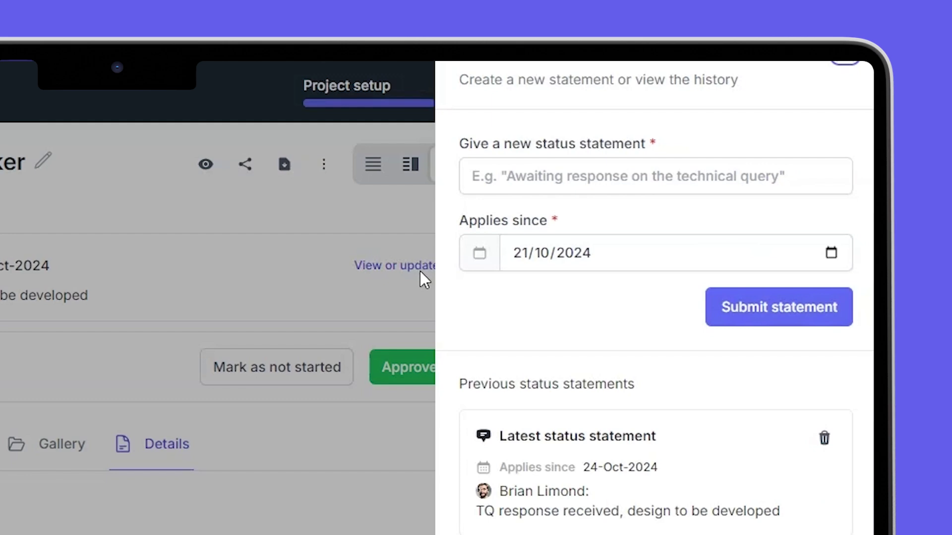
click(514, 177)
text(Awaiting design)
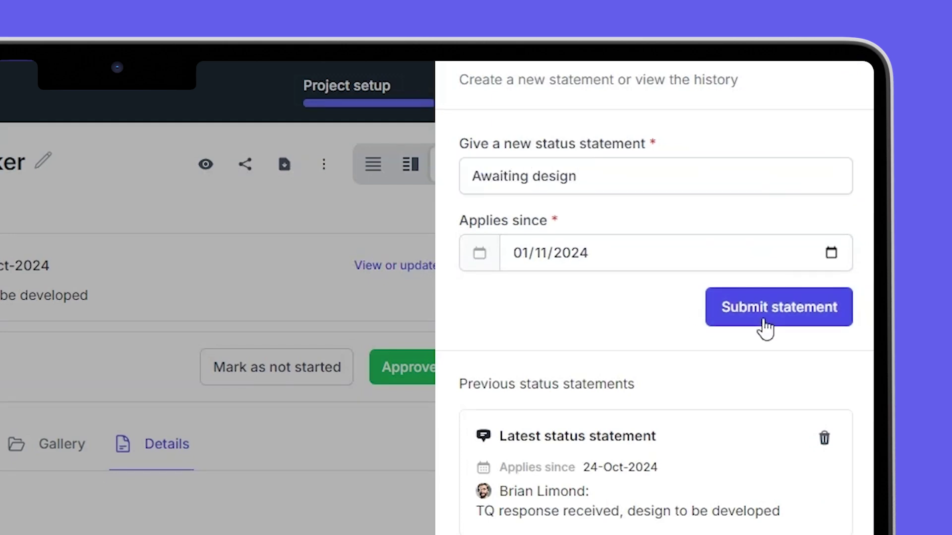
click(765, 328)
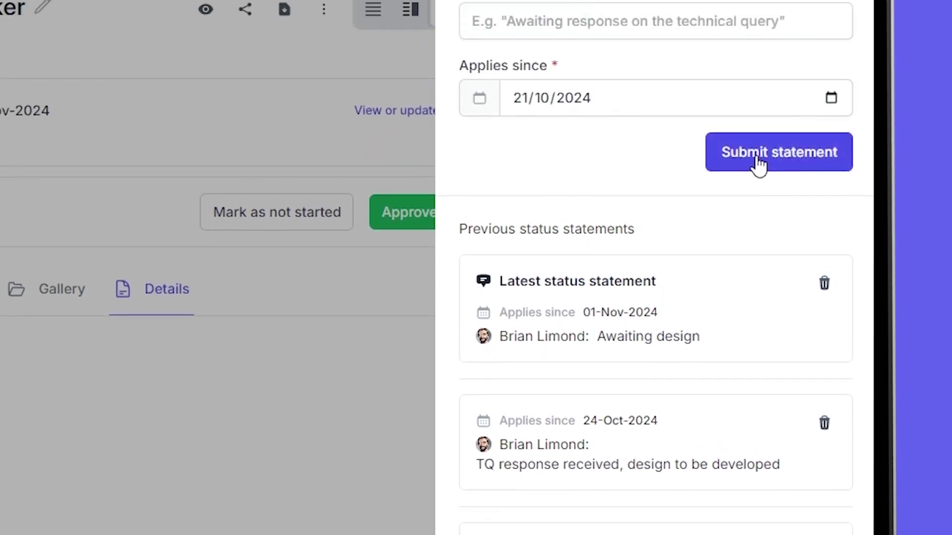
Submit the status statement "Works were delayed due to lack of design. Still awaiting.", applying since 01/11/2024
click(496, 104)
text(Works were delayed due to lack o)
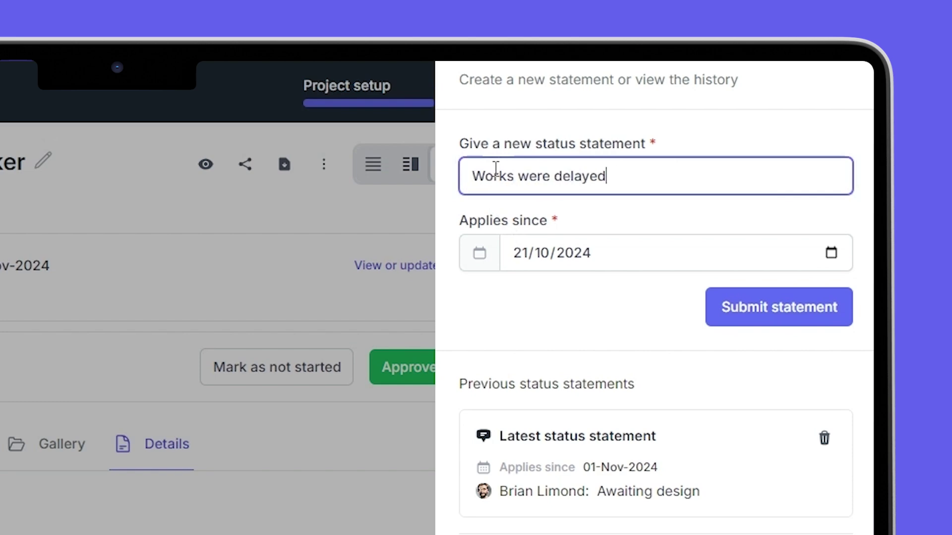
text(f design. Still awaiting.)
key(Tab)
text(01112024)
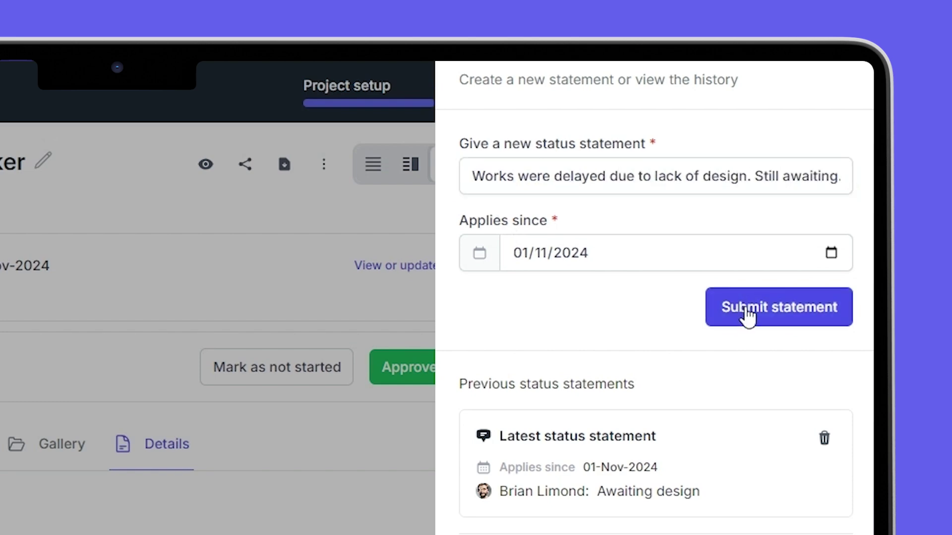
click(747, 306)
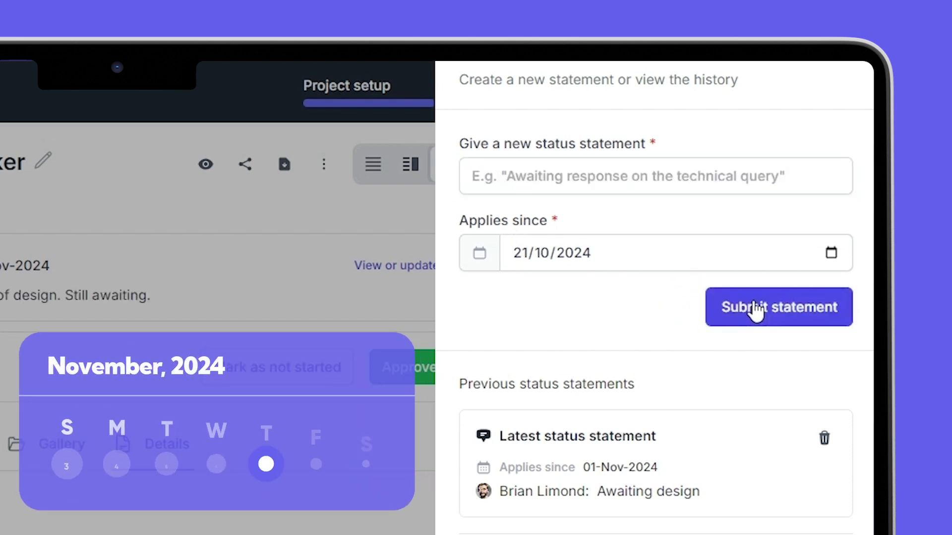
Submit the status statement "Design received, to be reviewed by Construction Engineer", applying since 07-Nov-2024
click(514, 172)
text(Design receive)
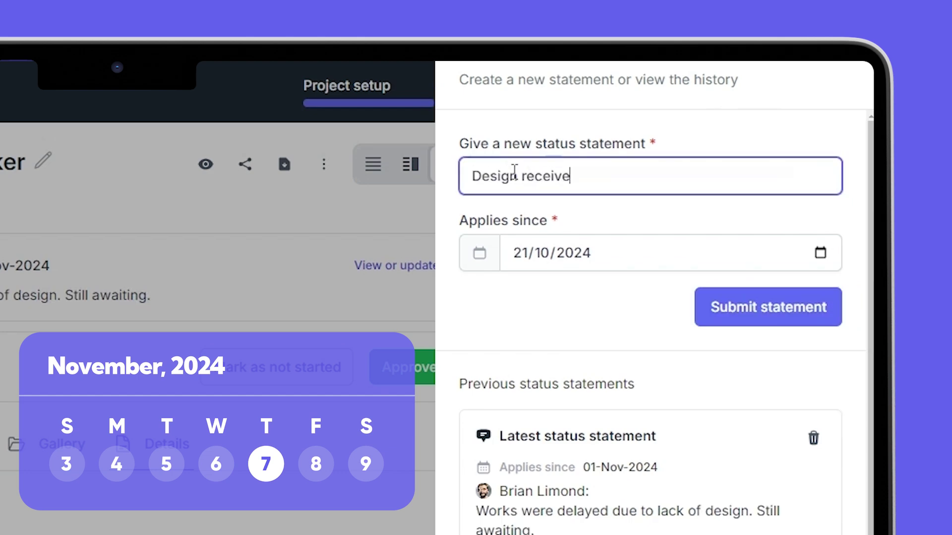
text(d, to be reviewed by C)
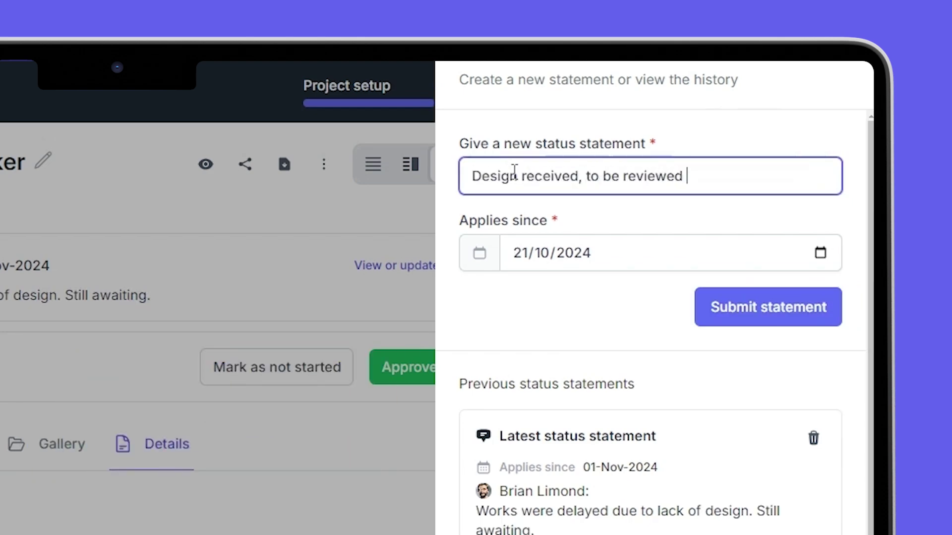
text(onstuction Engin)
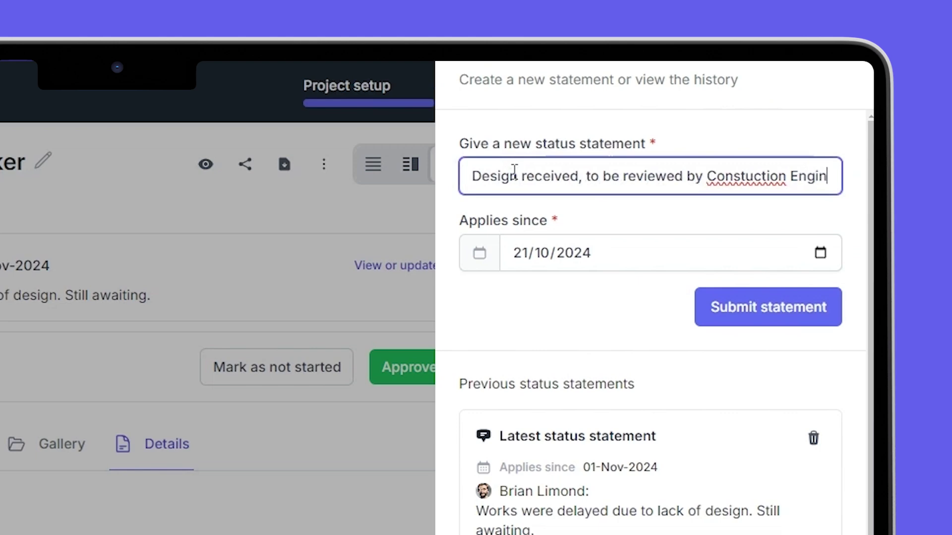
click(730, 307)
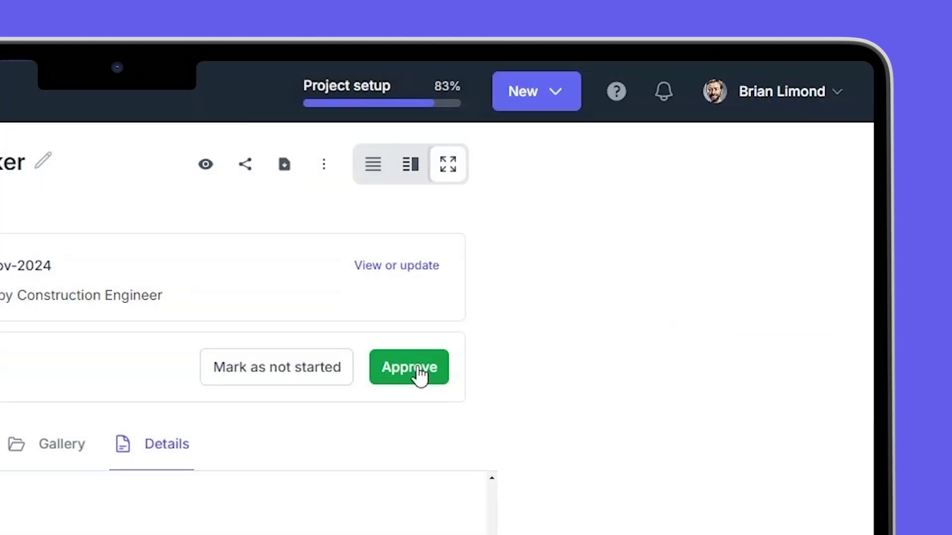
Submit the status statement "New location set out for PAVA Speaker. Issue is closed", applying since 08/11/2024
click(390, 269)
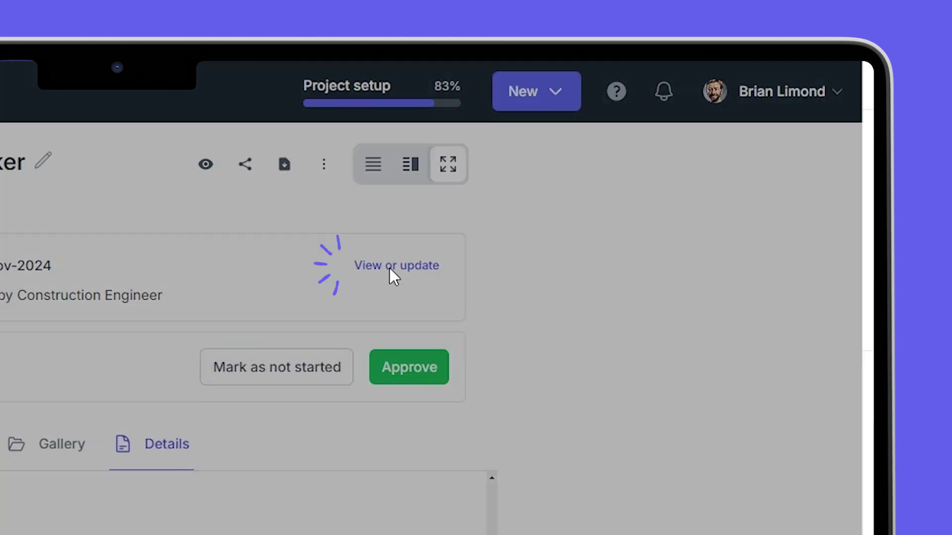
click(550, 181)
text(New location set out for )
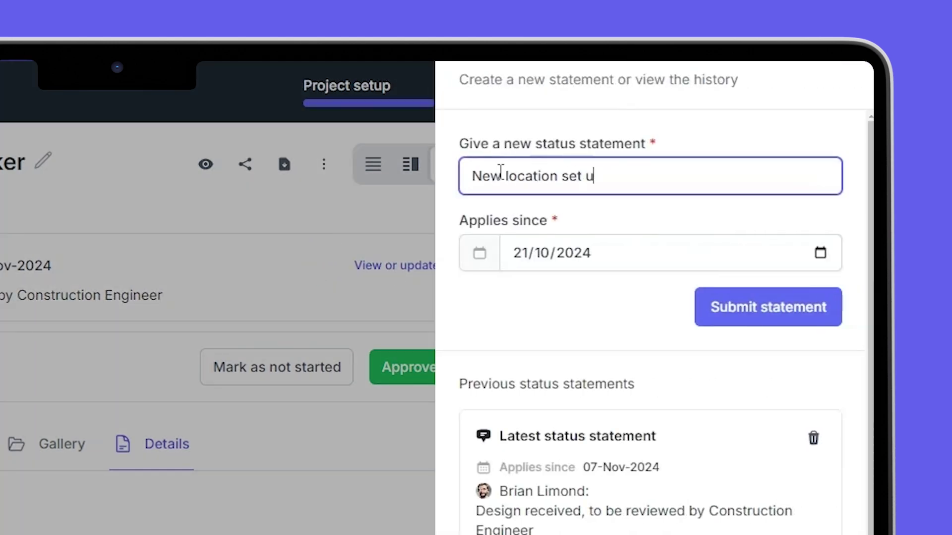
text(PAVA Speaker. Issue is )
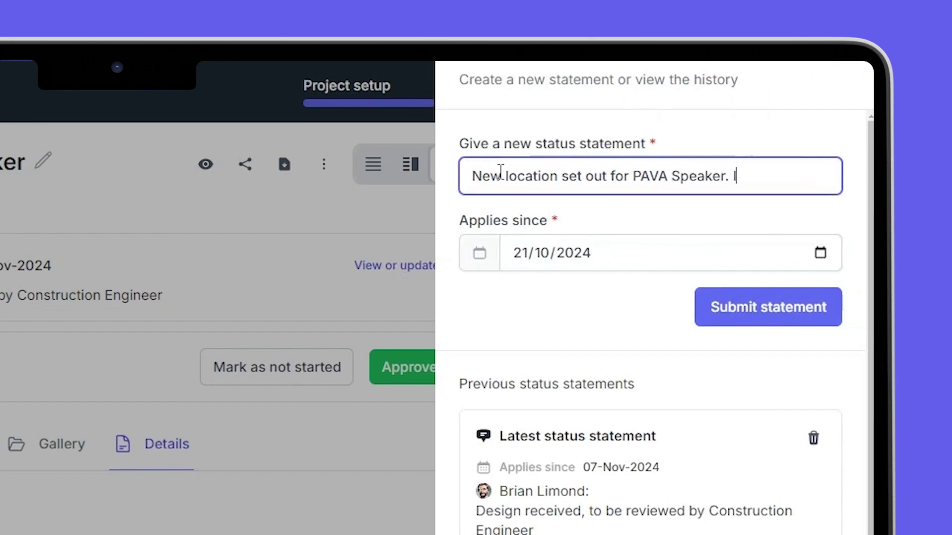
text(closed)
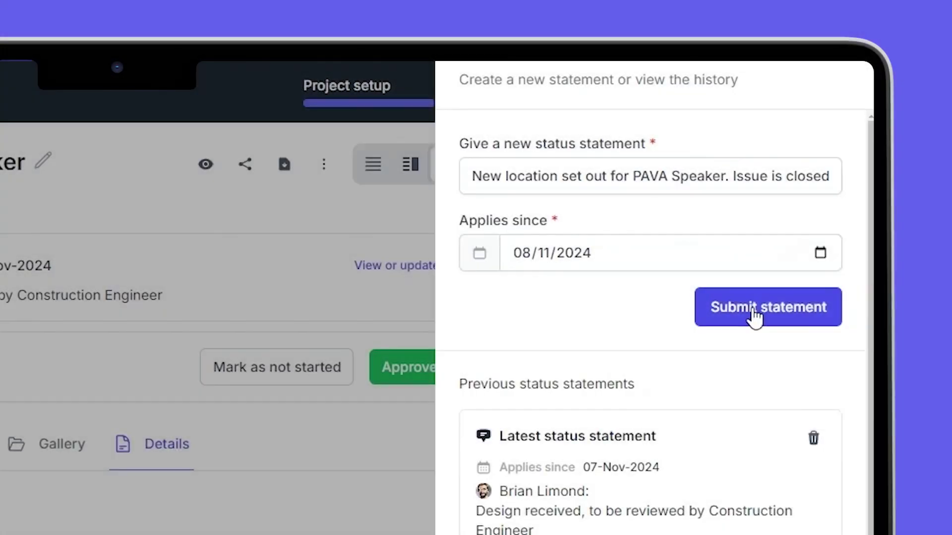
click(750, 306)
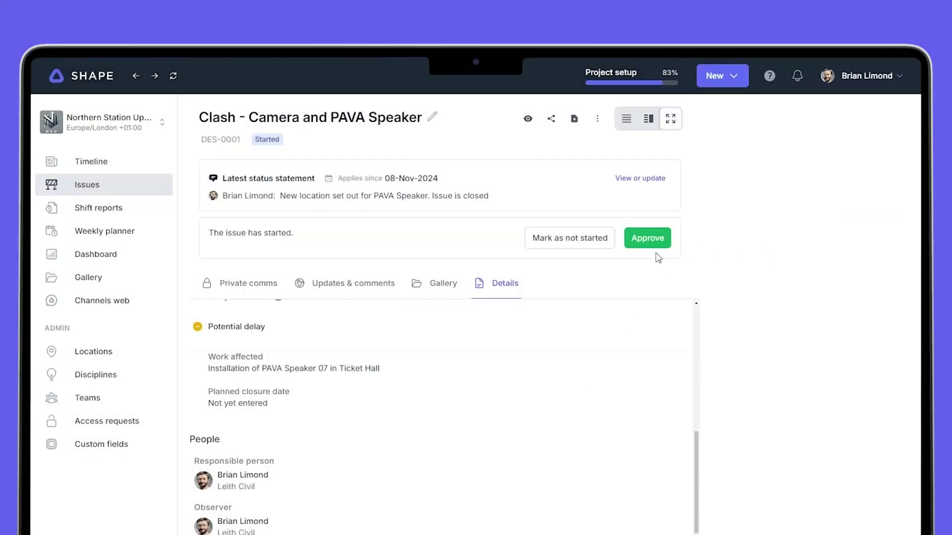
Approve the issue's completion as having delayed the work, with the delay starting 31/10/2024 at 08:00 and its finish day set to 08
click(653, 242)
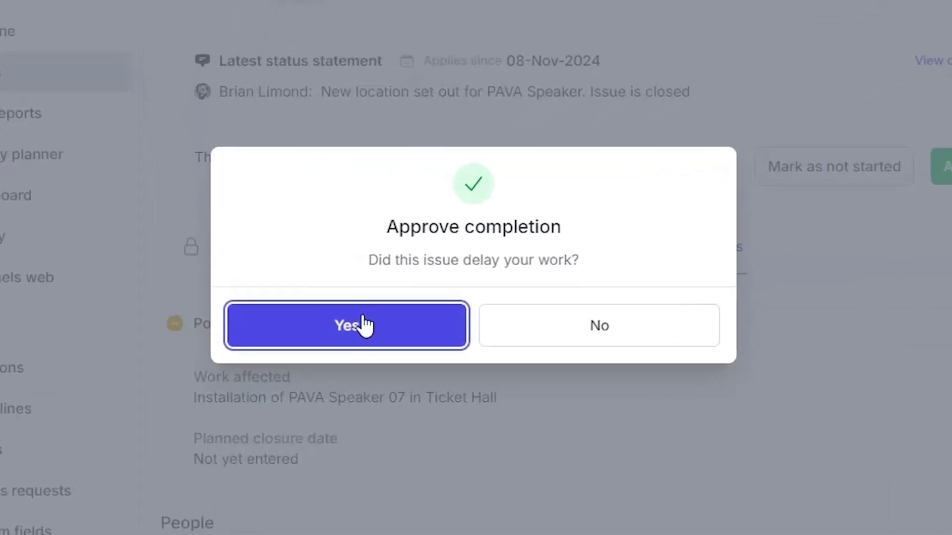
click(366, 325)
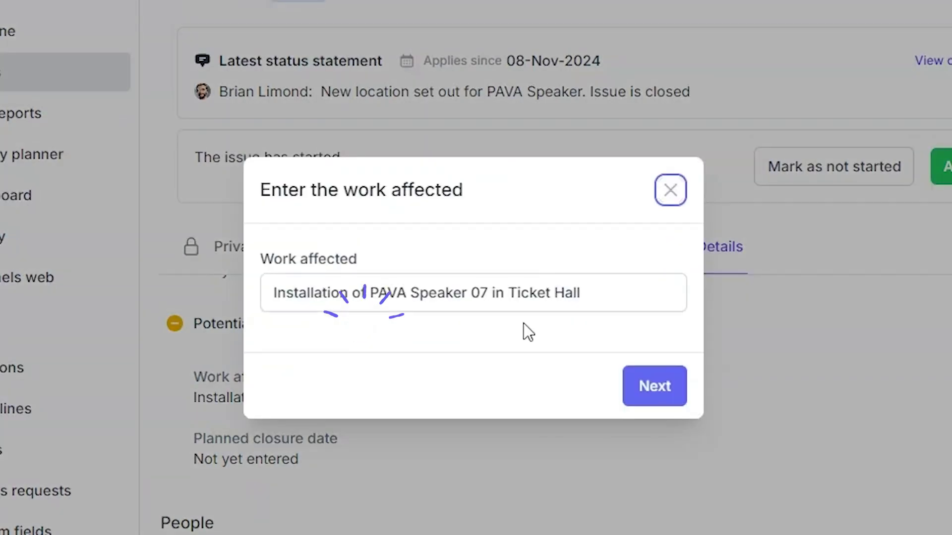
click(668, 389)
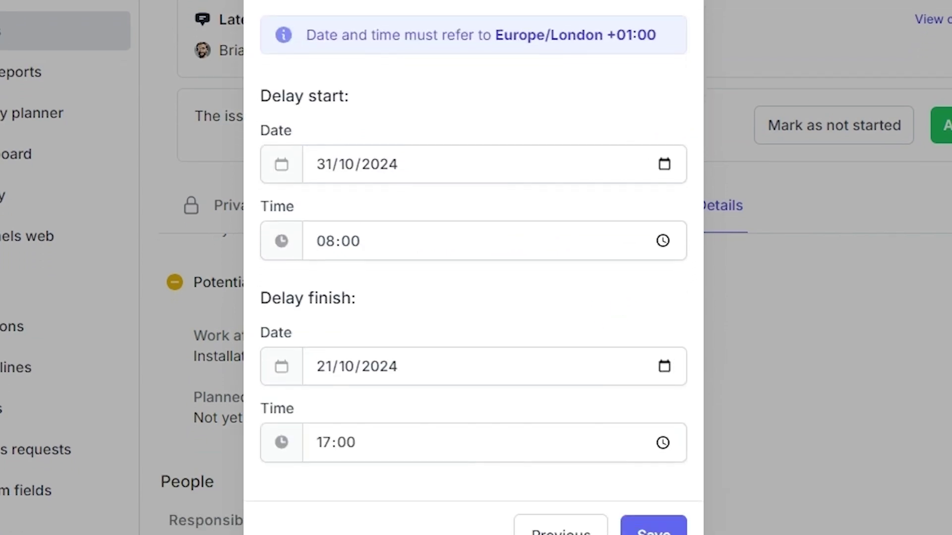
click(325, 302)
text(08)
click(657, 394)
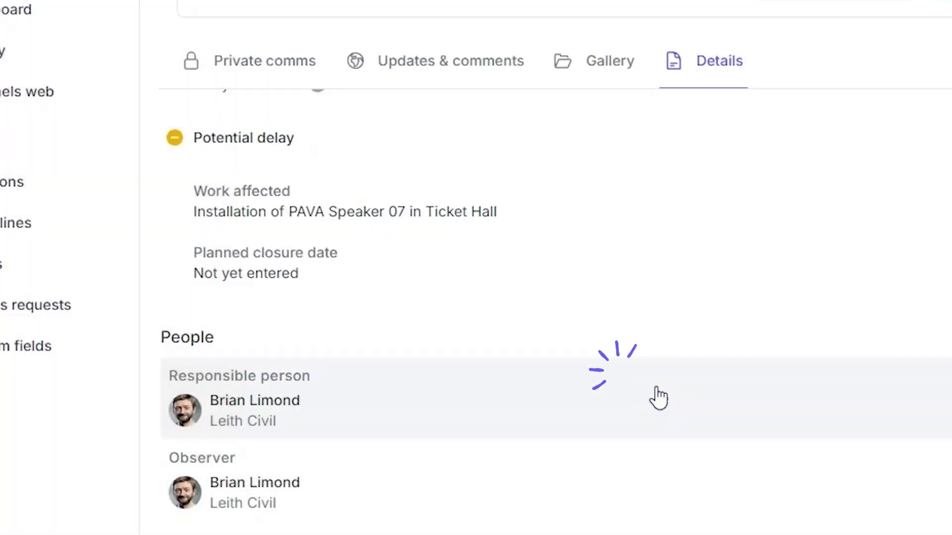